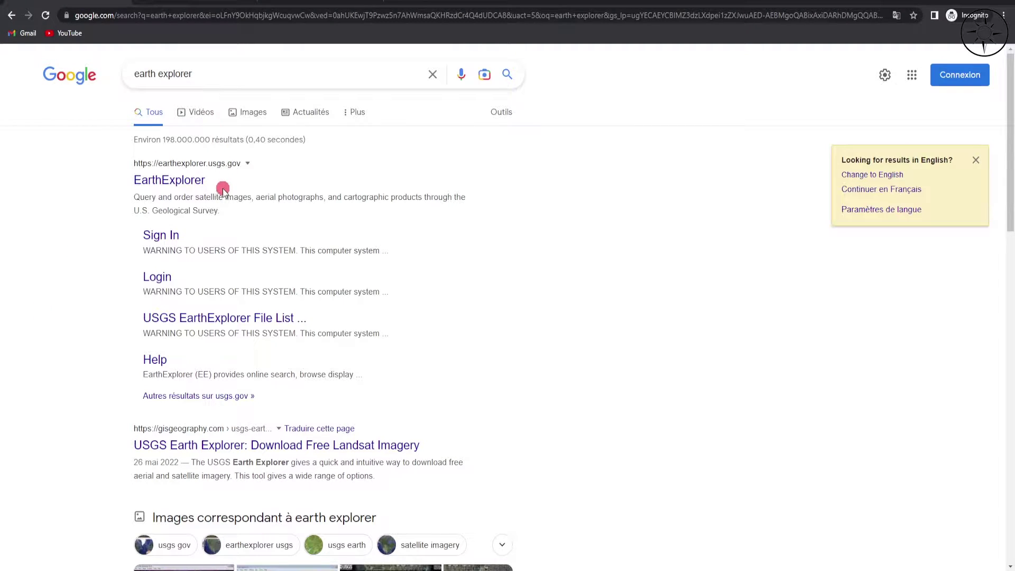
Open the official USGS EarthExplorer site (earthexplorer.usgs.gov) from the Google results
click(175, 184)
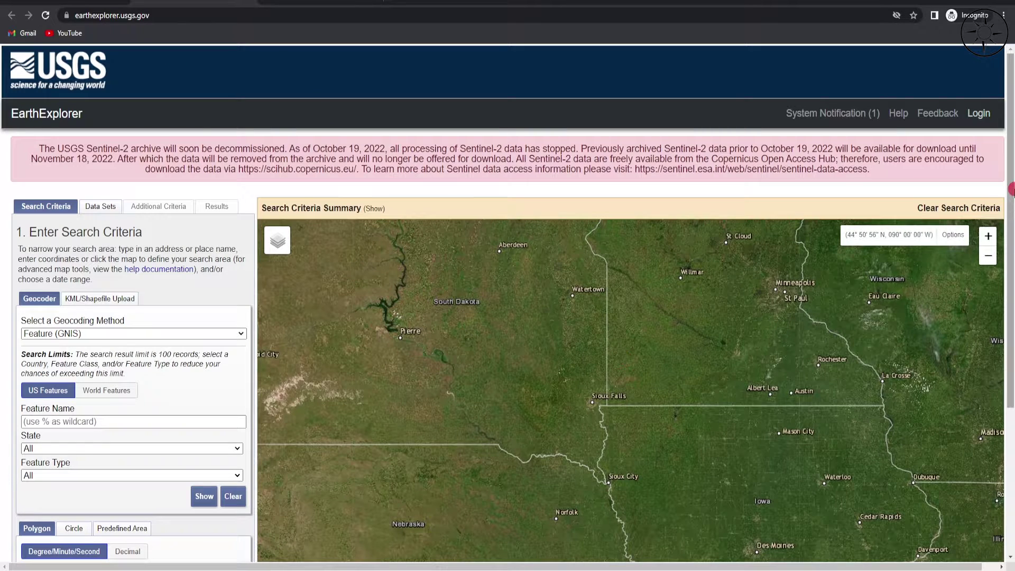
Go to the ERS login page to sign in to an EarthExplorer account
mouse_move(1011, 190)
mouse_down()
mouse_move(1011, 210)
mouse_move(1011, 182)
mouse_up()
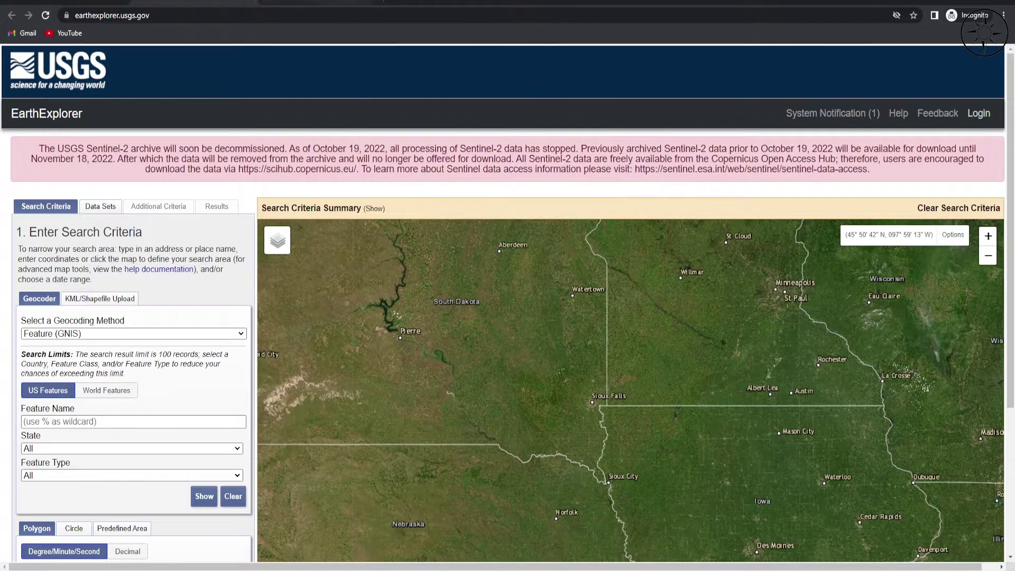
click(354, 1)
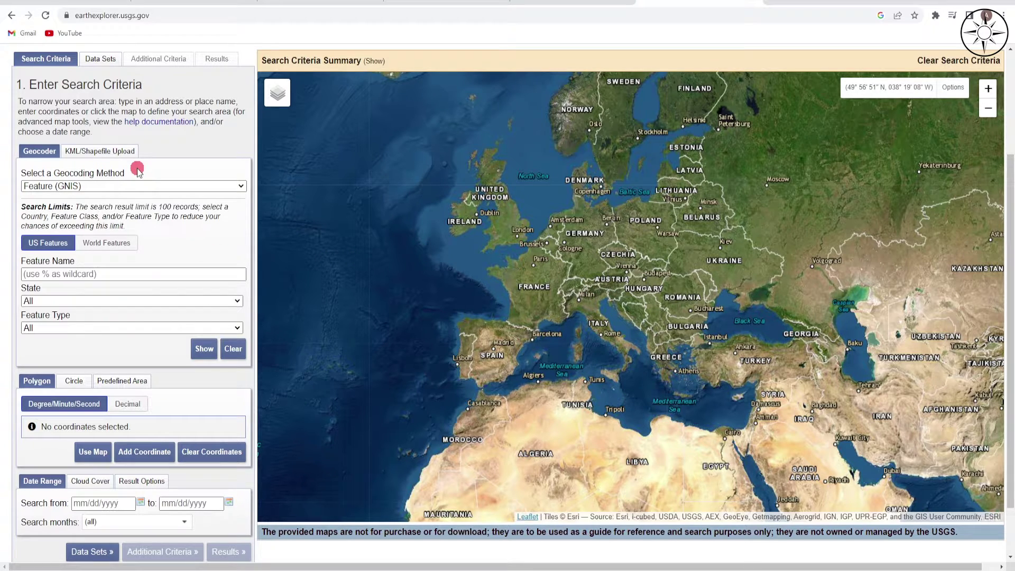
Zoom and pan the map to the Fribourg–Bulle area of western Switzerland
click(127, 152)
scroll(598, 350, up, 5)
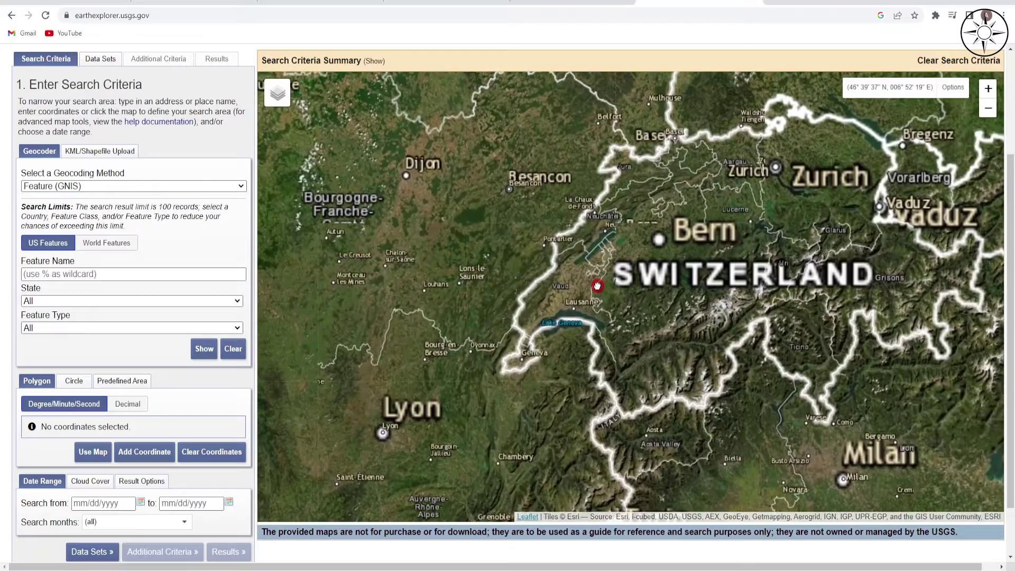
scroll(596, 285, up, 2)
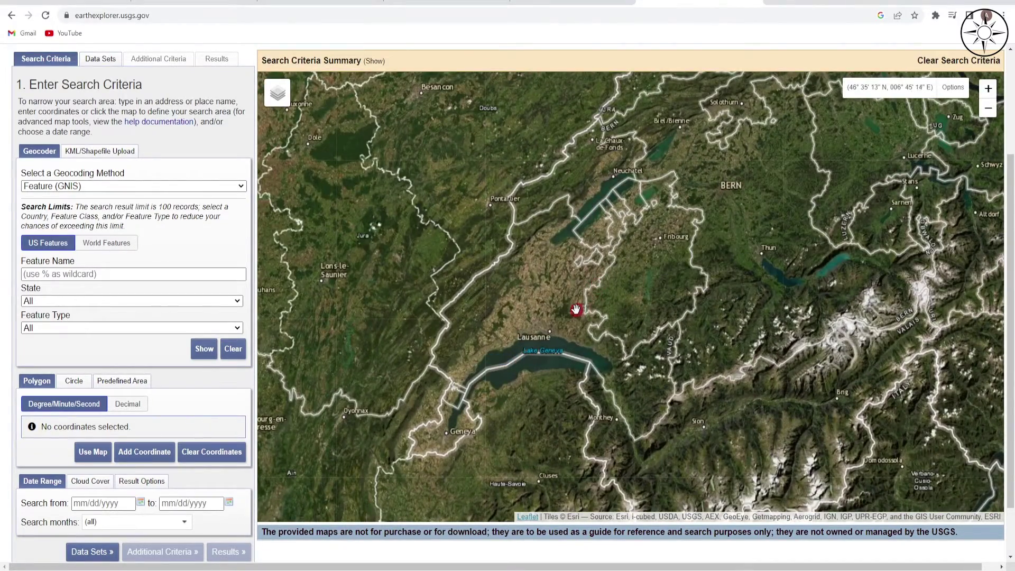
scroll(603, 301, up, 1)
scroll(677, 321, up, 1)
drag(677, 321, 662, 293)
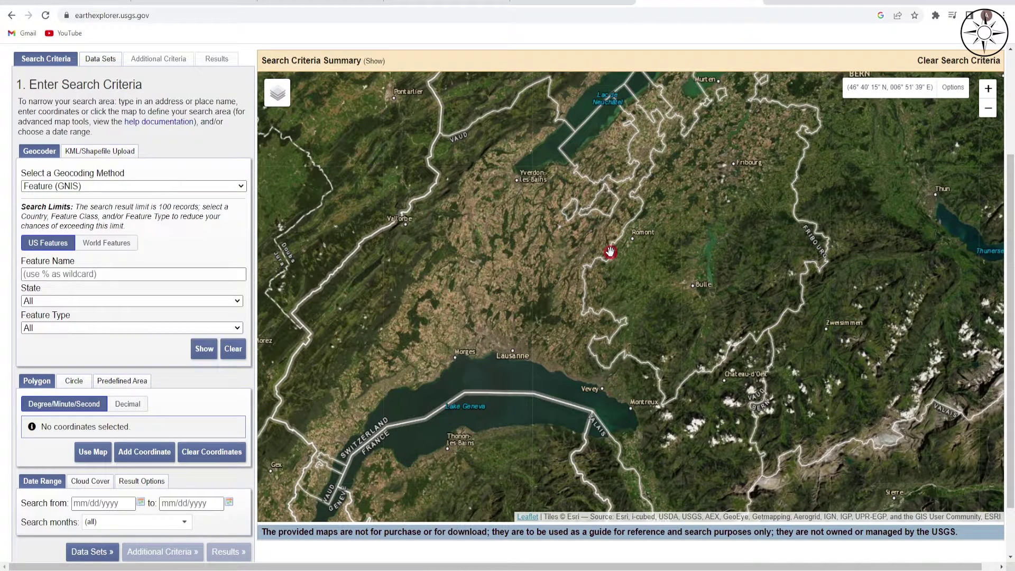
drag(610, 252, 666, 307)
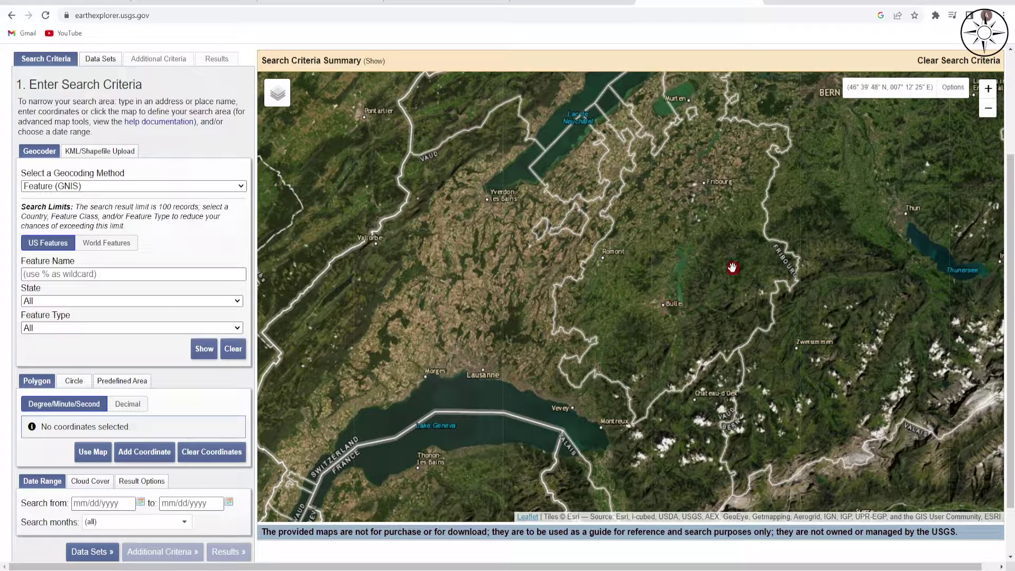
Draw a four-corner search polygon between Fribourg and Bulle, then proceed to Data Sets
click(748, 210)
click(654, 207)
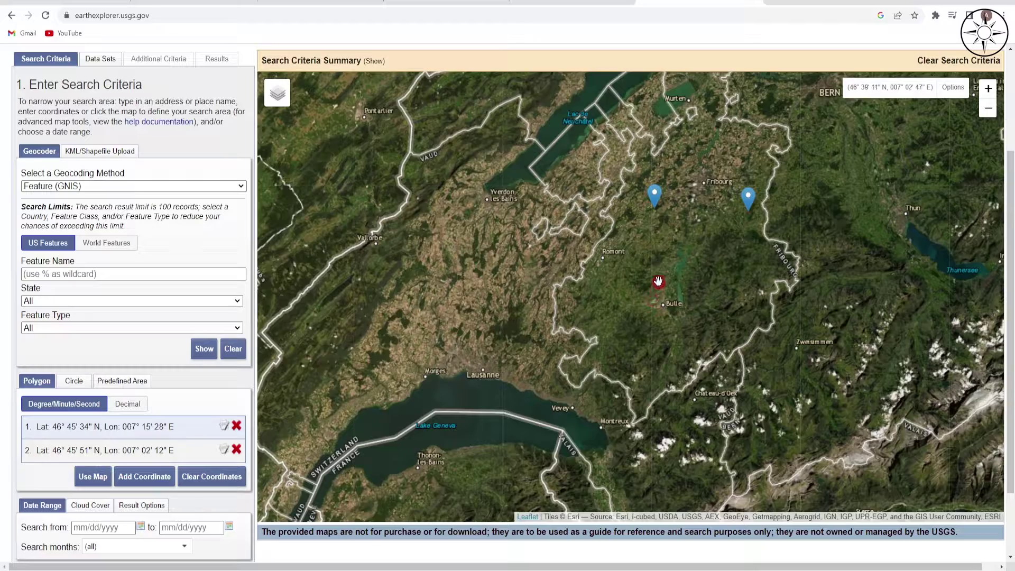
click(660, 276)
click(753, 275)
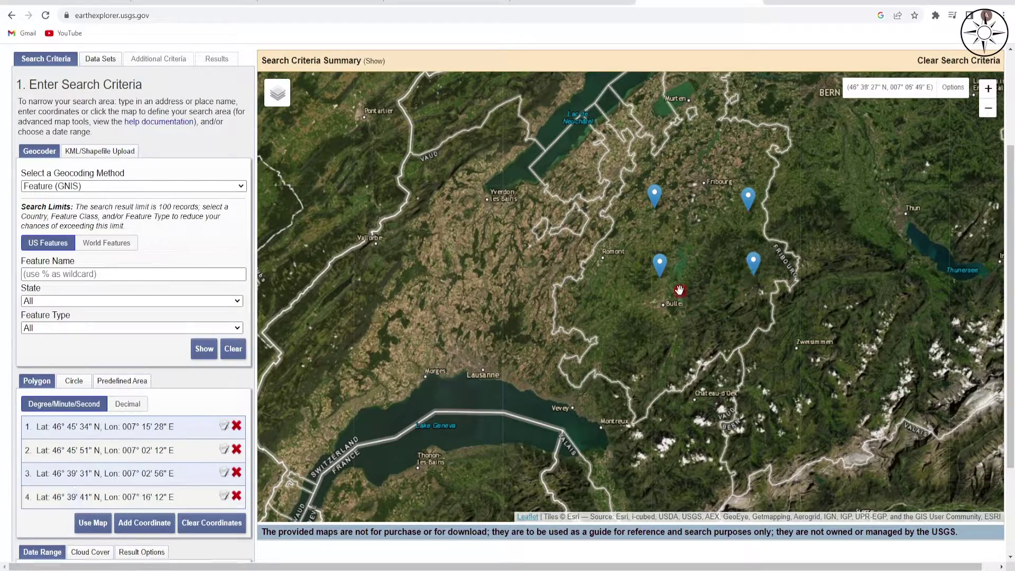
scroll(680, 266, down, 1)
scroll(712, 270, up, 1)
drag(626, 377, 584, 390)
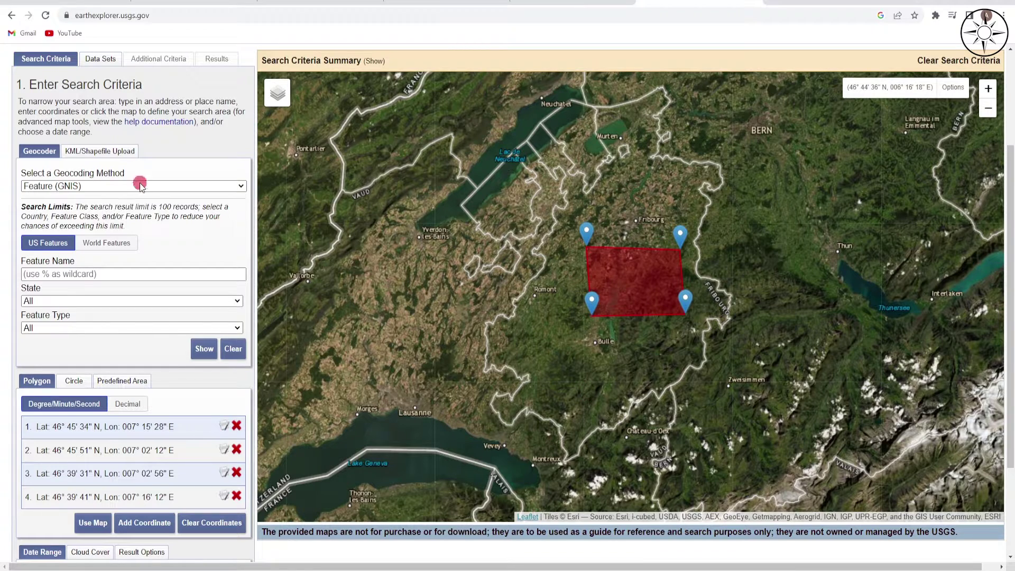
click(104, 58)
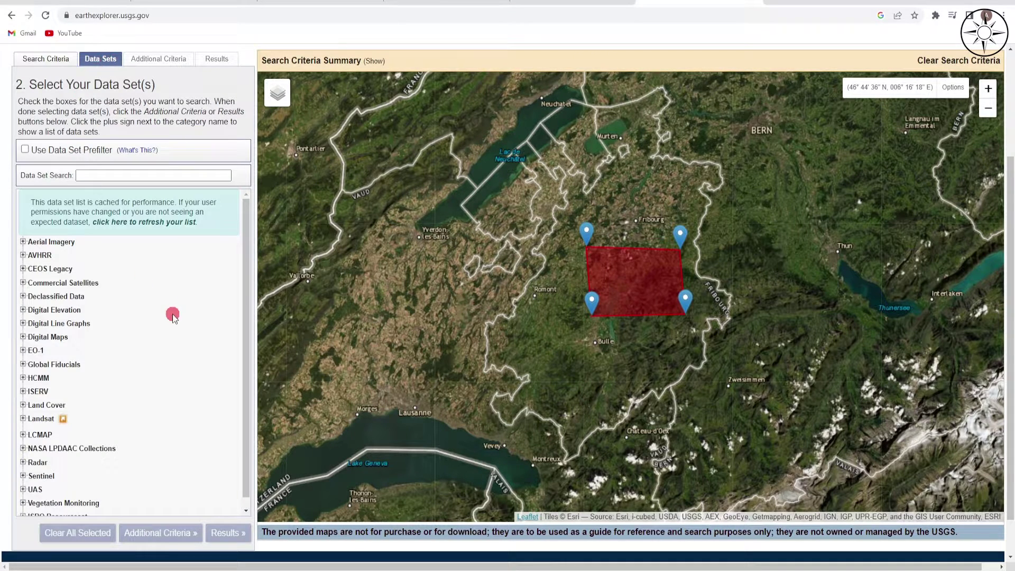
Tick ASTER Level 1T V3 under NASA LPDAAC Collections > ASTER Collections
scroll(170, 318, down, 1)
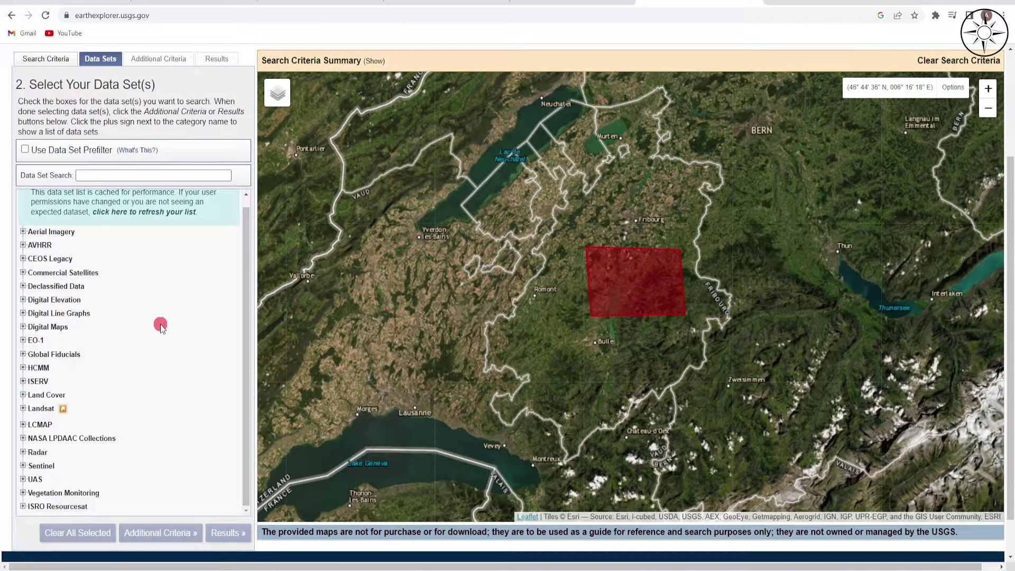
click(22, 438)
scroll(108, 398, down, 3)
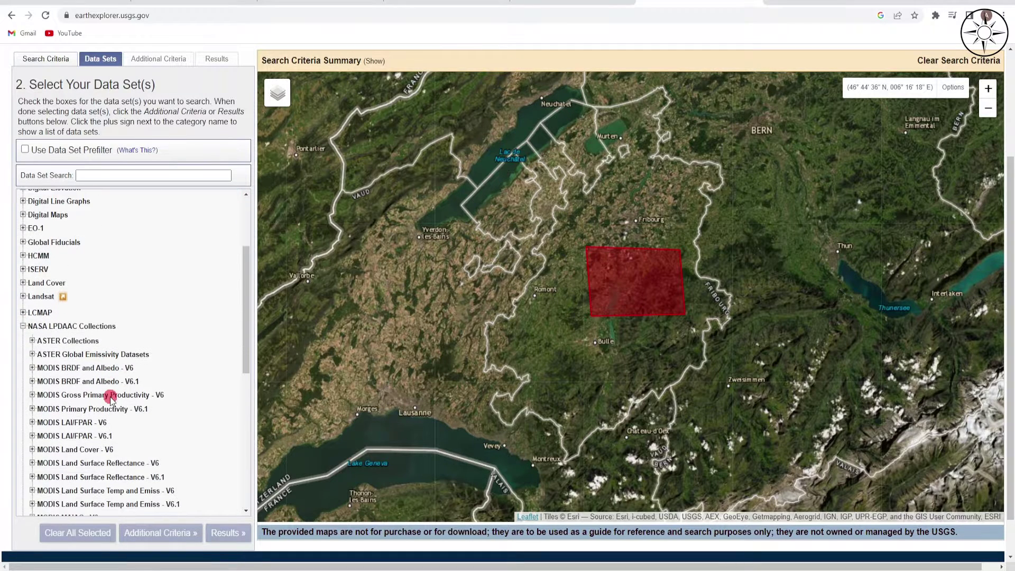
scroll(106, 399, down, 1)
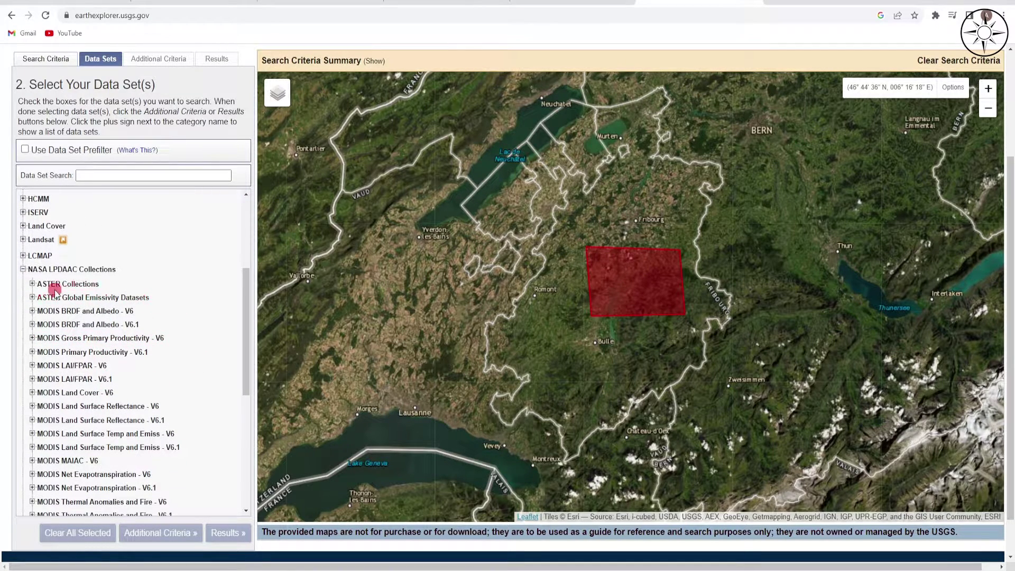
click(32, 284)
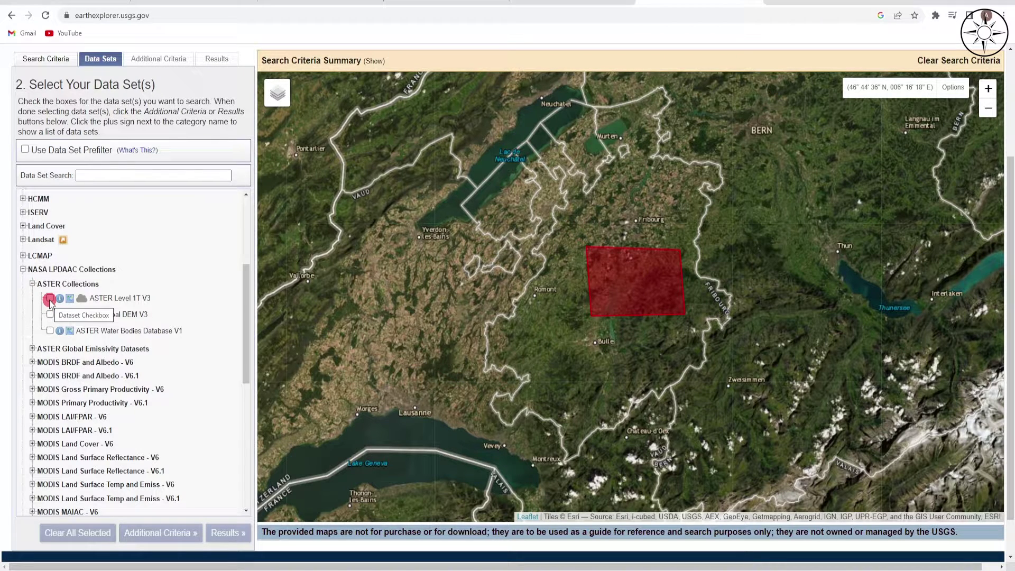
click(49, 298)
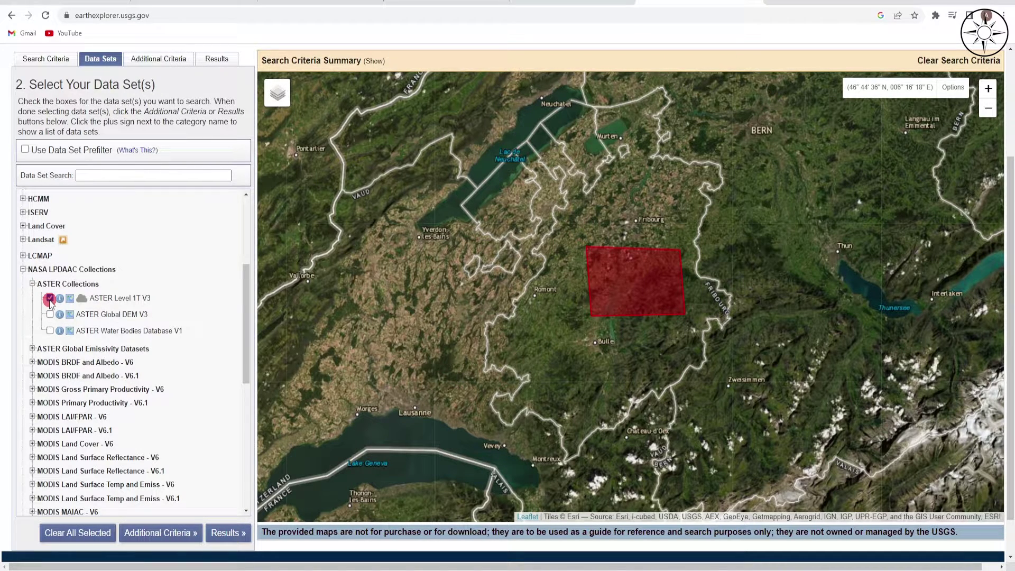
scroll(129, 238, up, 3)
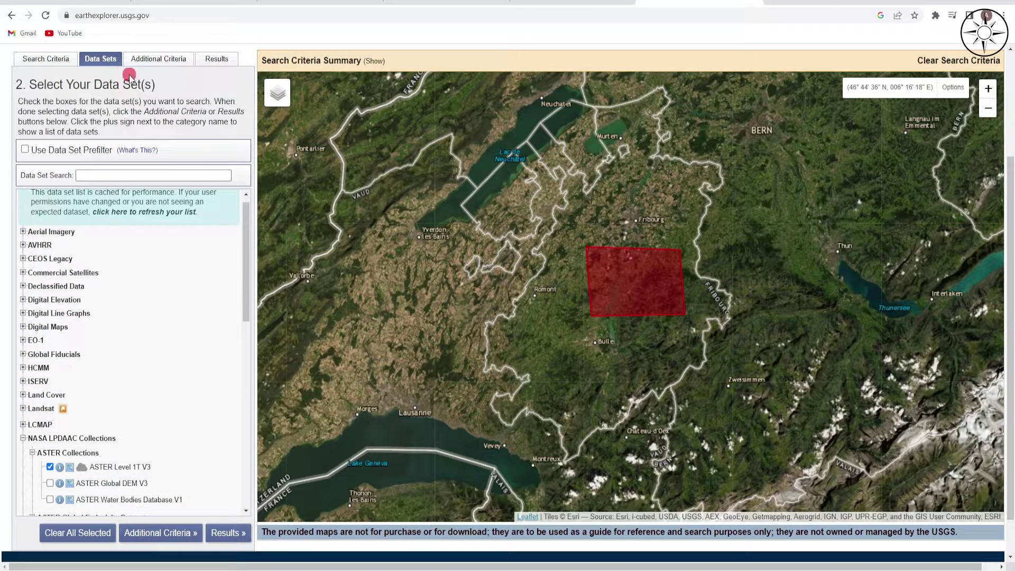
Add an additional Cloud Cover criterion of Less than 10%
click(171, 64)
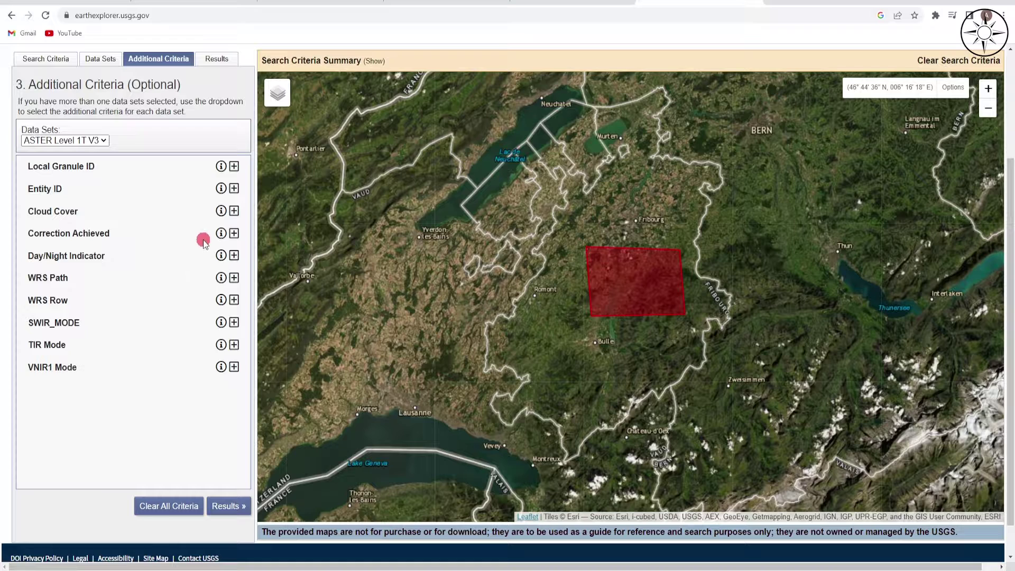
click(233, 211)
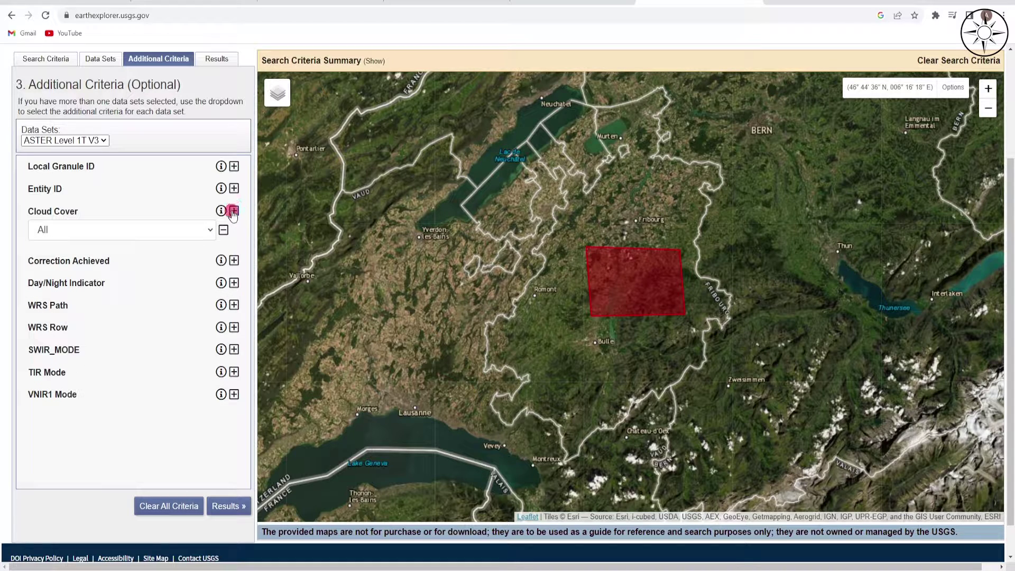
click(203, 231)
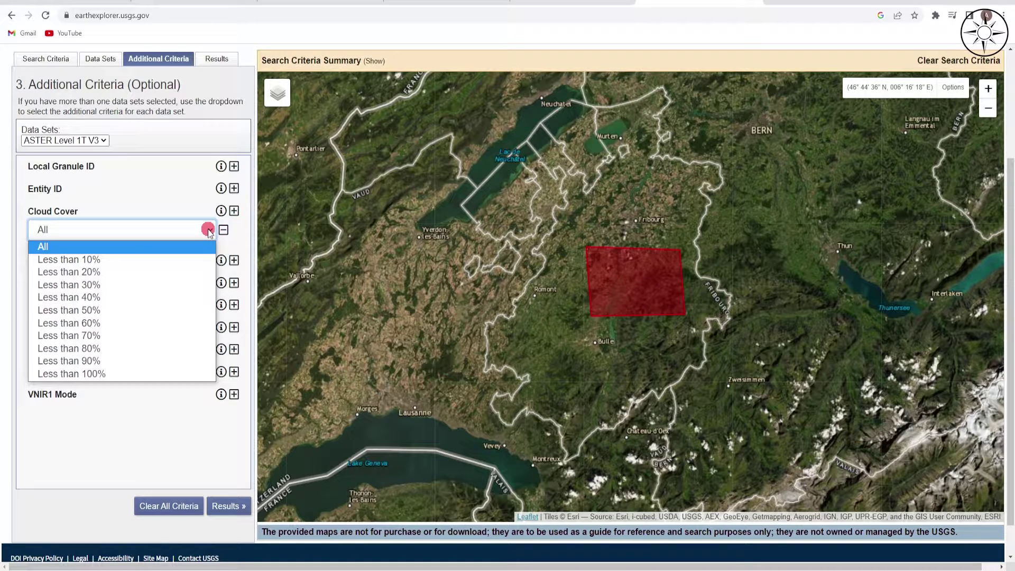
click(186, 260)
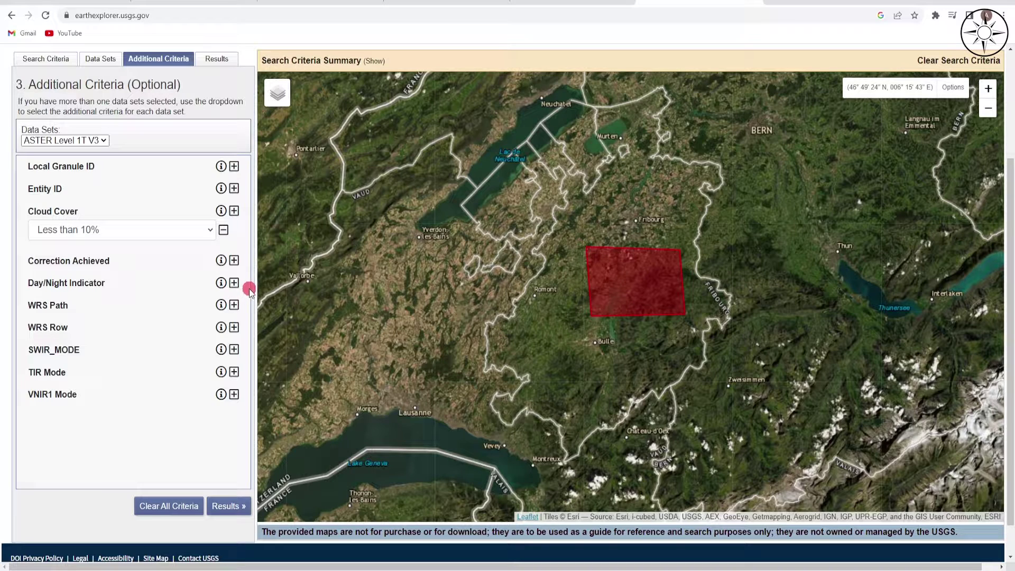
Add a Day/Night Indicator criterion of Day and list the 58 matching scenes
click(233, 283)
click(211, 303)
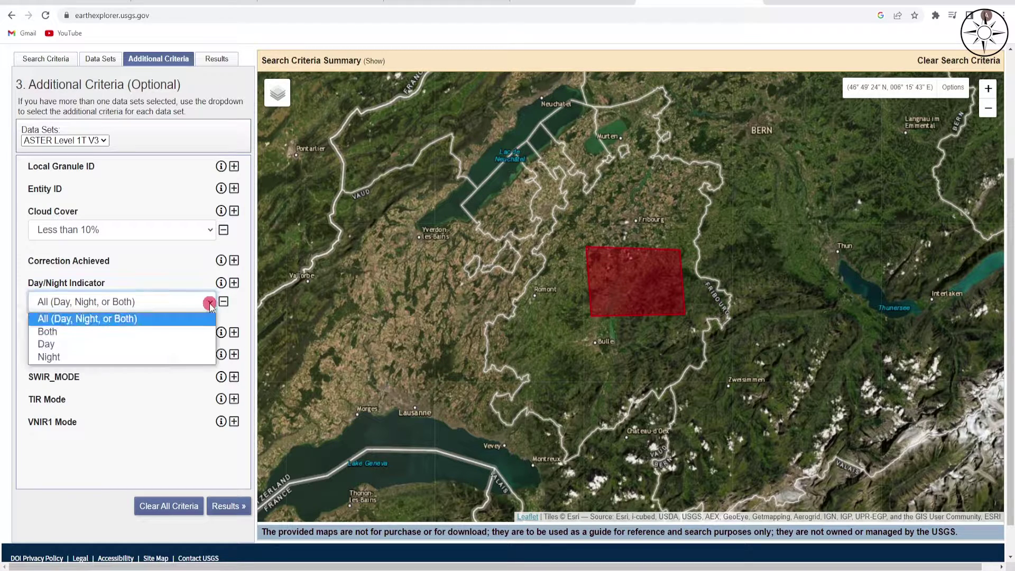
click(134, 349)
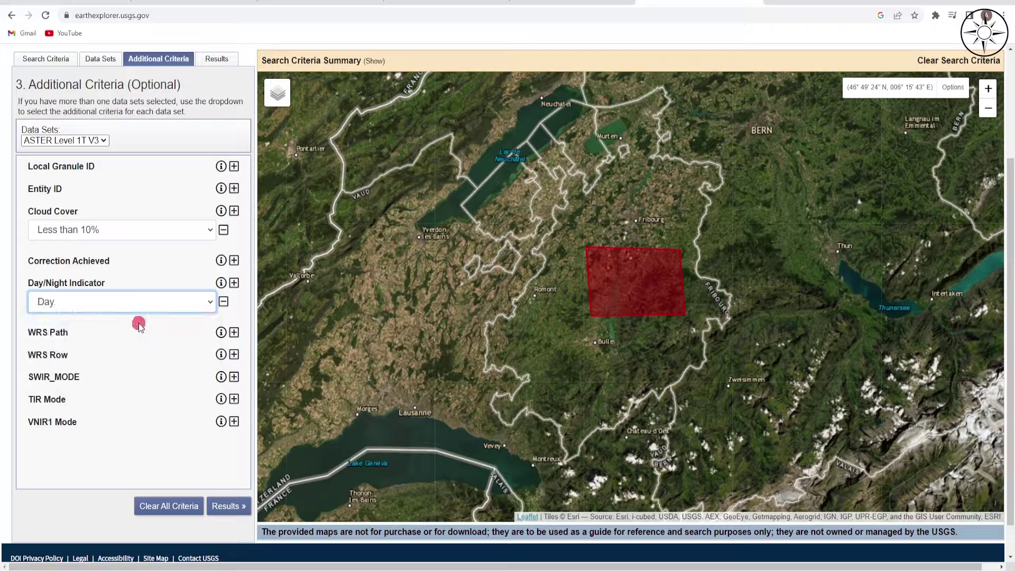
click(221, 57)
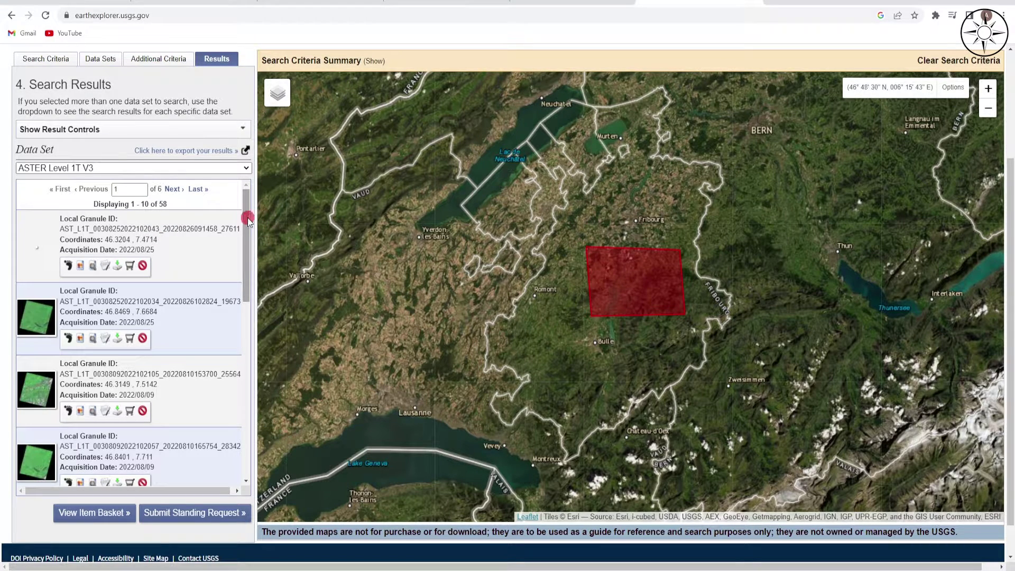
scroll(243, 222, down, 1)
scroll(243, 222, up, 1)
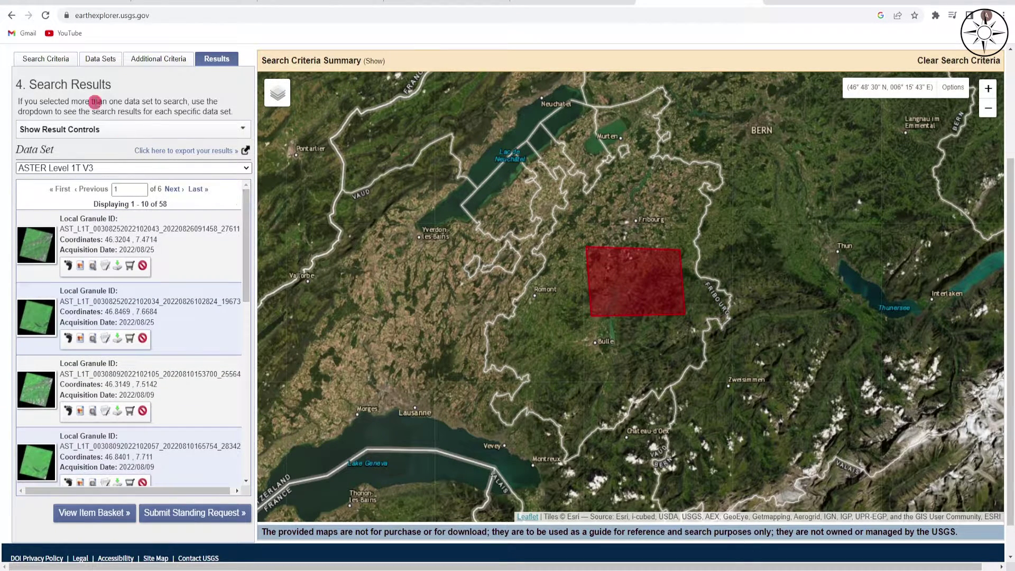
click(57, 61)
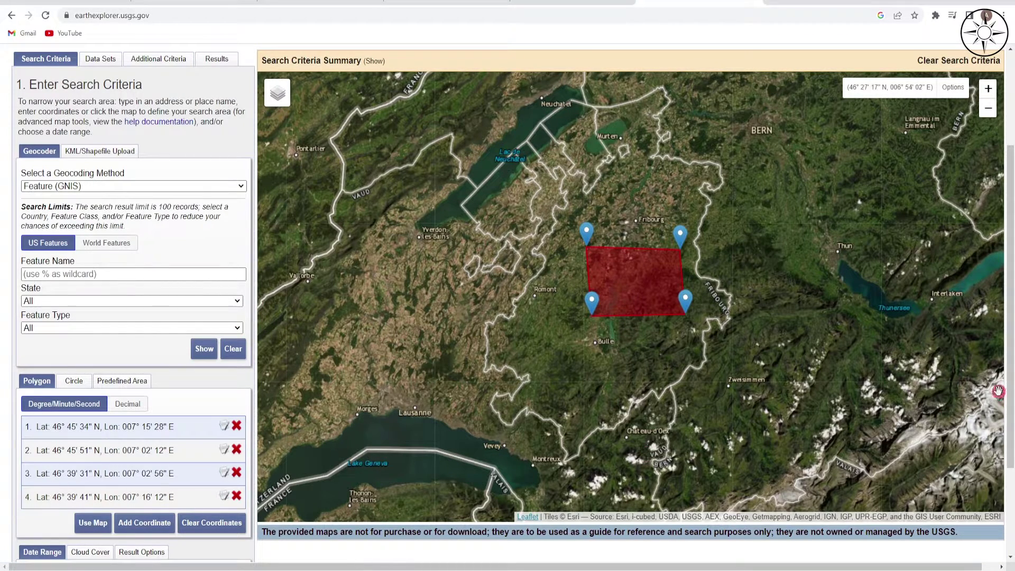
drag(1011, 293, 1010, 380)
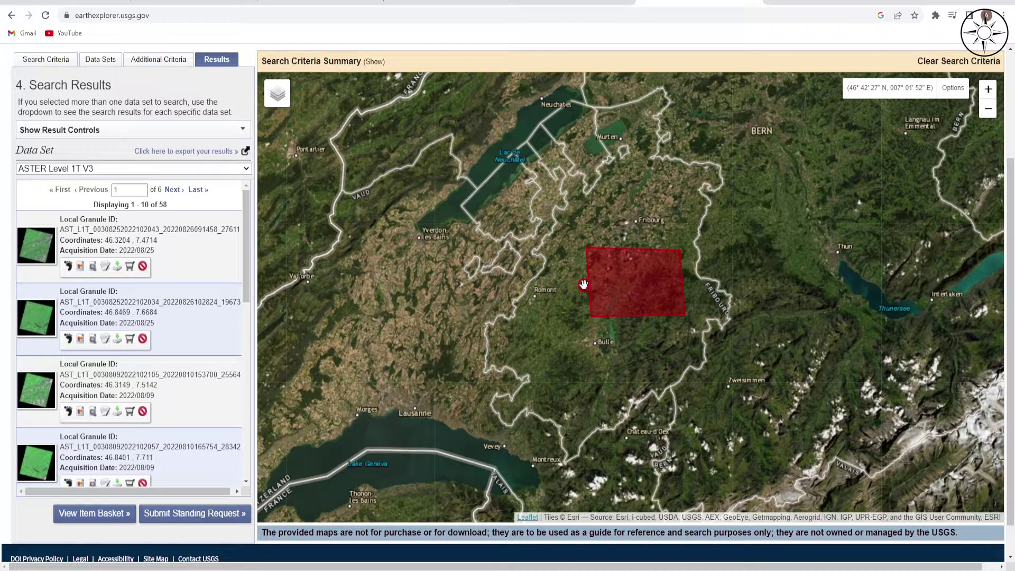
Toggle footprints of the first four results, keeping the second 2022/08/25 scene's shown
click(69, 269)
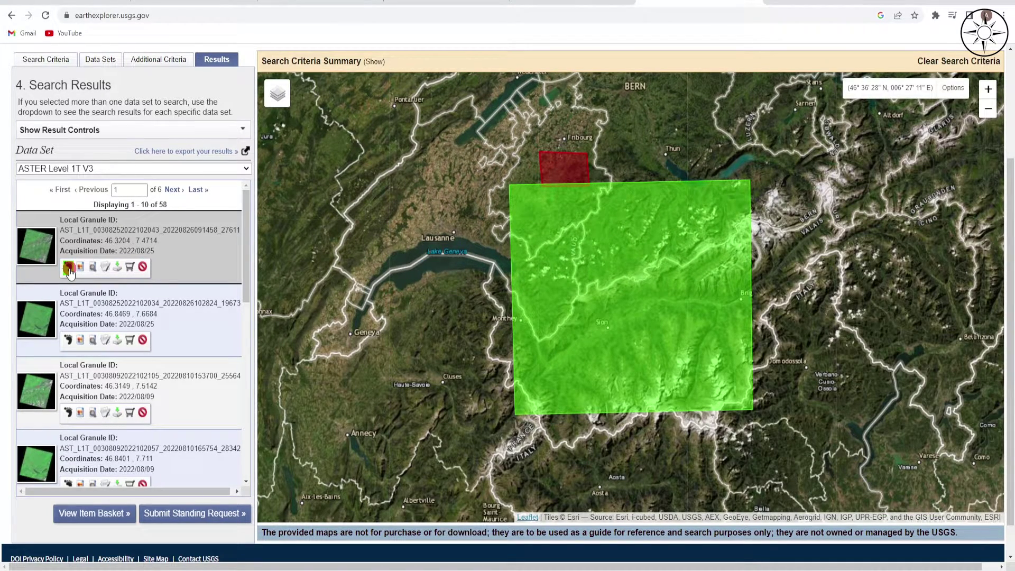
click(69, 269)
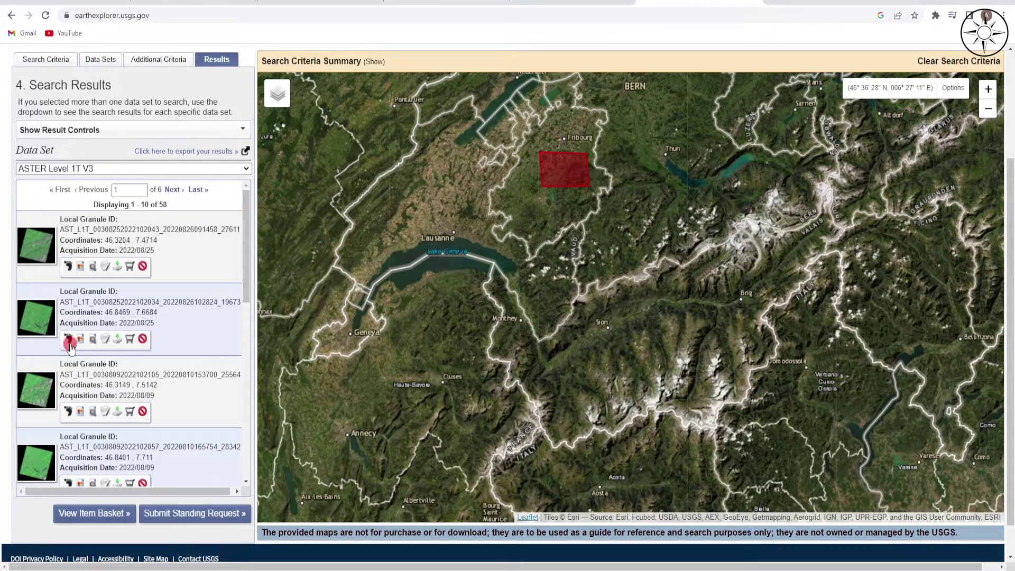
click(69, 340)
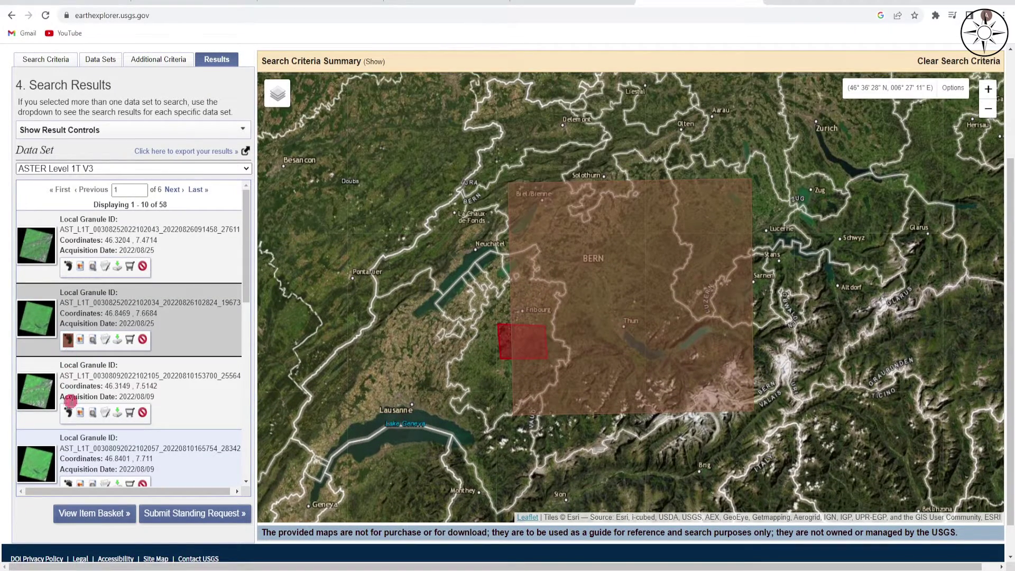
click(69, 412)
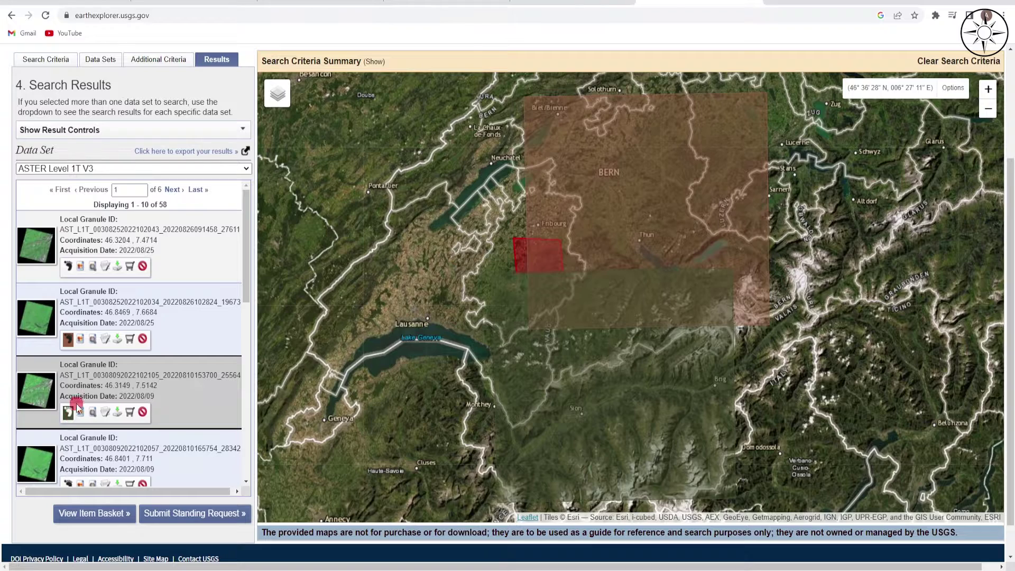
scroll(77, 397, down, 1)
click(67, 428)
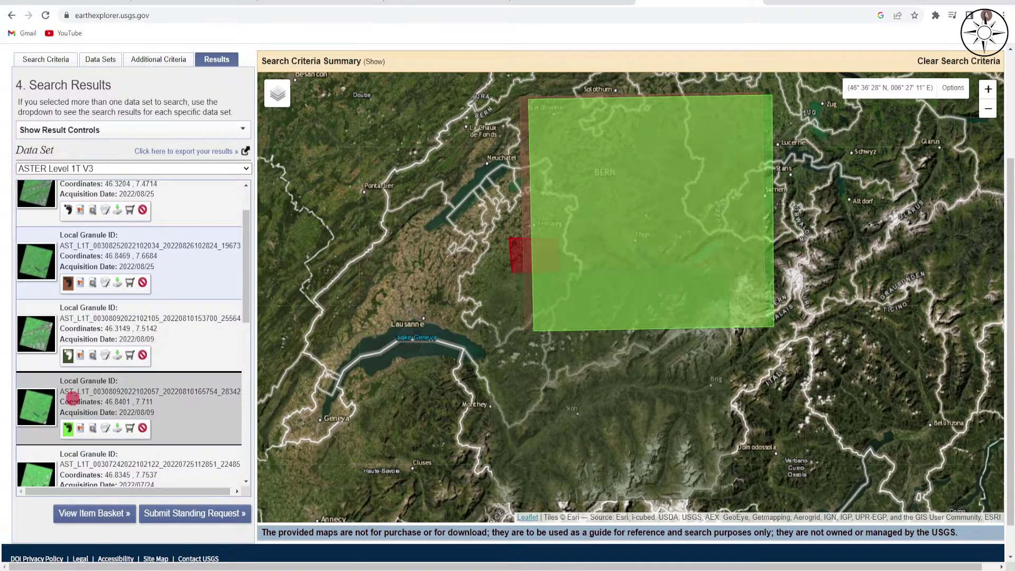
Compare against the 2022/07/08 footprint, then open Download Options for the second scene
scroll(71, 411, down, 2)
click(67, 388)
scroll(71, 383, down, 3)
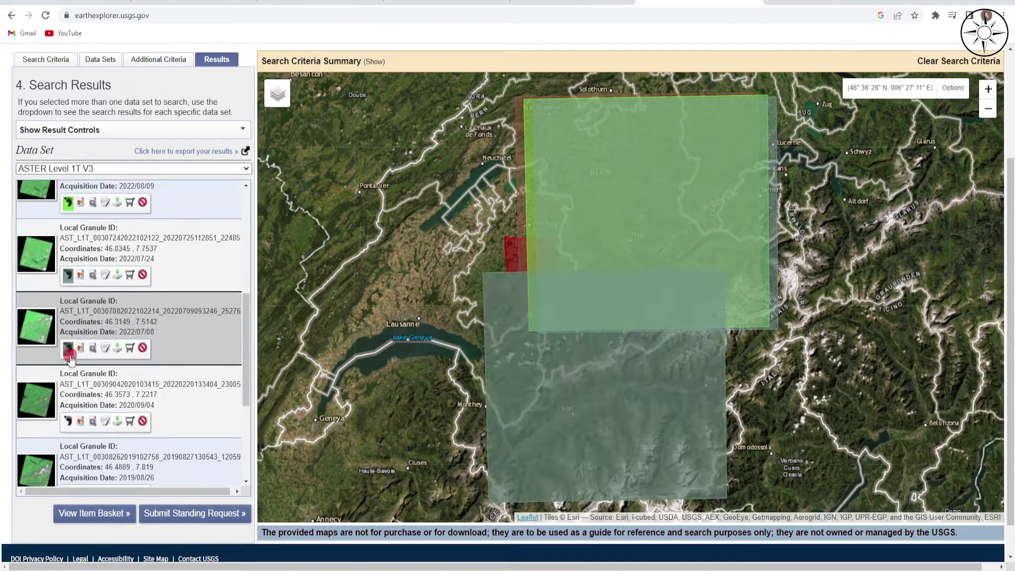
click(68, 365)
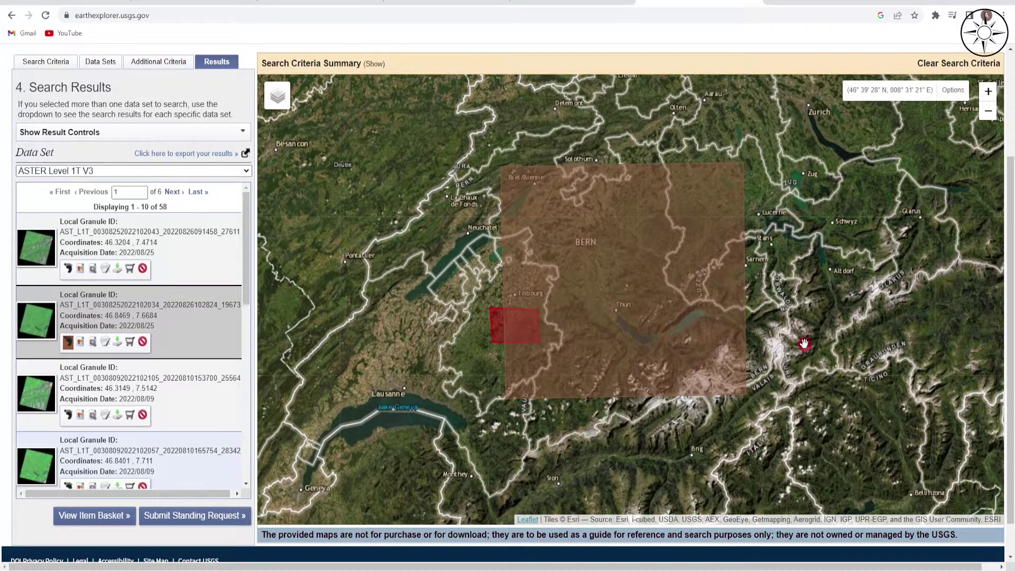
drag(794, 306, 792, 314)
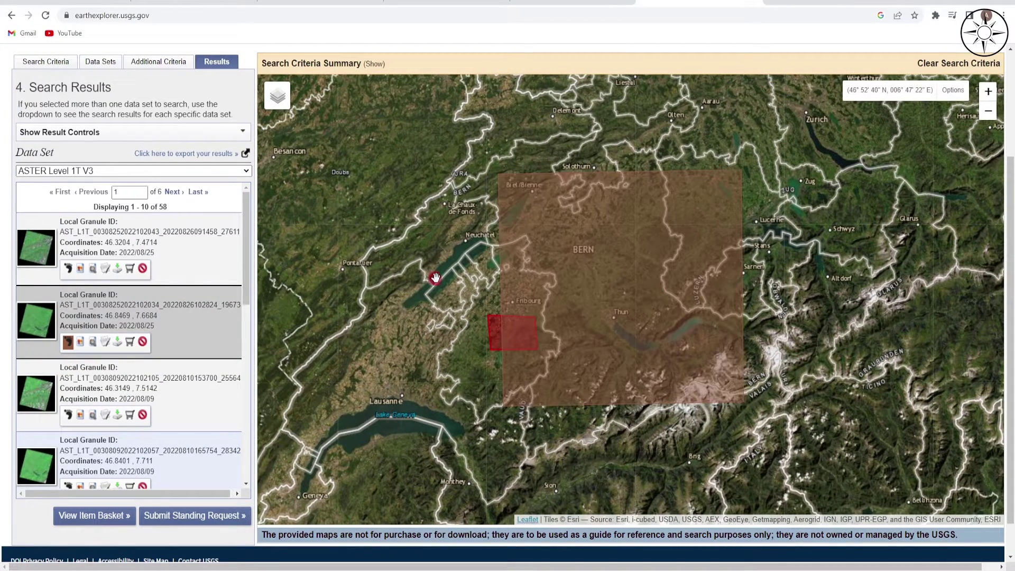
click(117, 345)
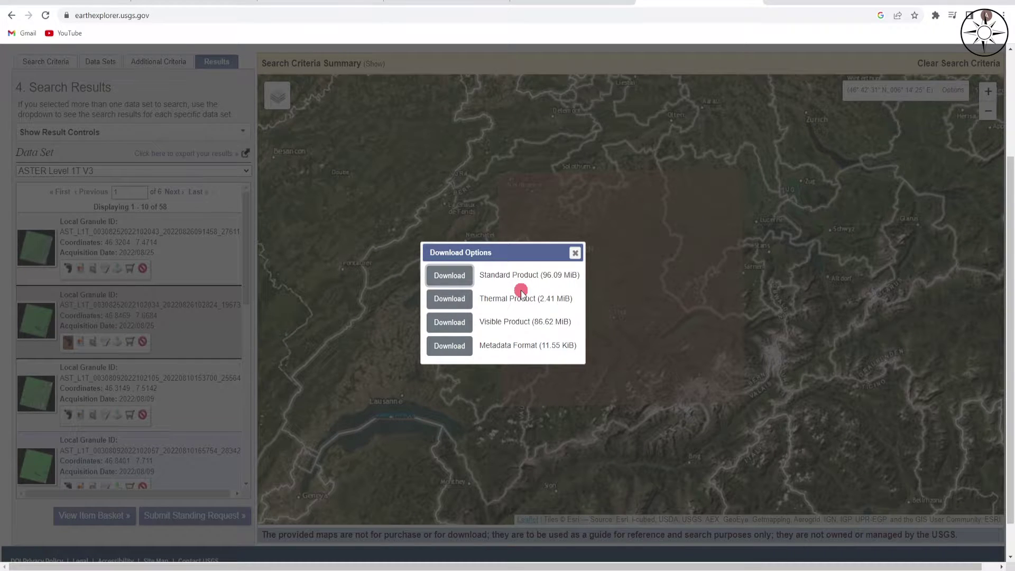
Download the second scene's Standard Product (96.09 MiB) as an HDF file
click(452, 278)
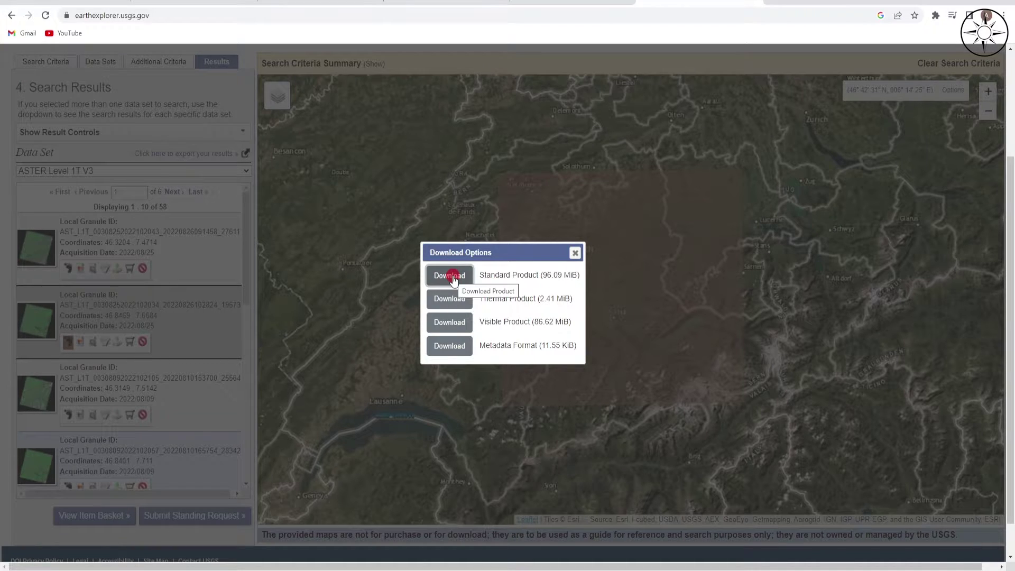
click(453, 278)
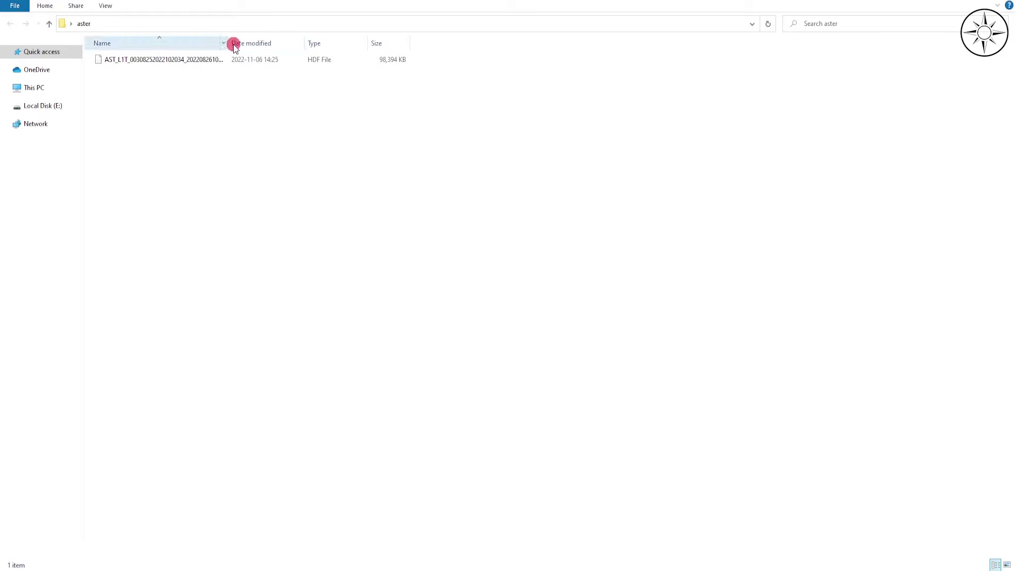
Widen the Name column to show the full AST_L1T HDF filename in the aster folder
drag(228, 43, 283, 45)
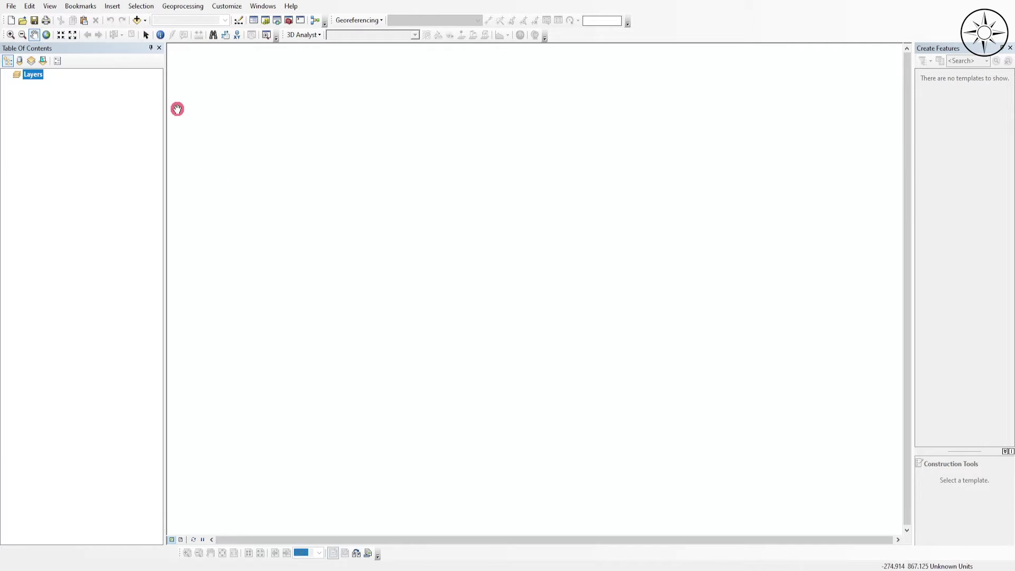
Add the downloaded AST_L1T .hdf file to the map through Add Data
click(137, 21)
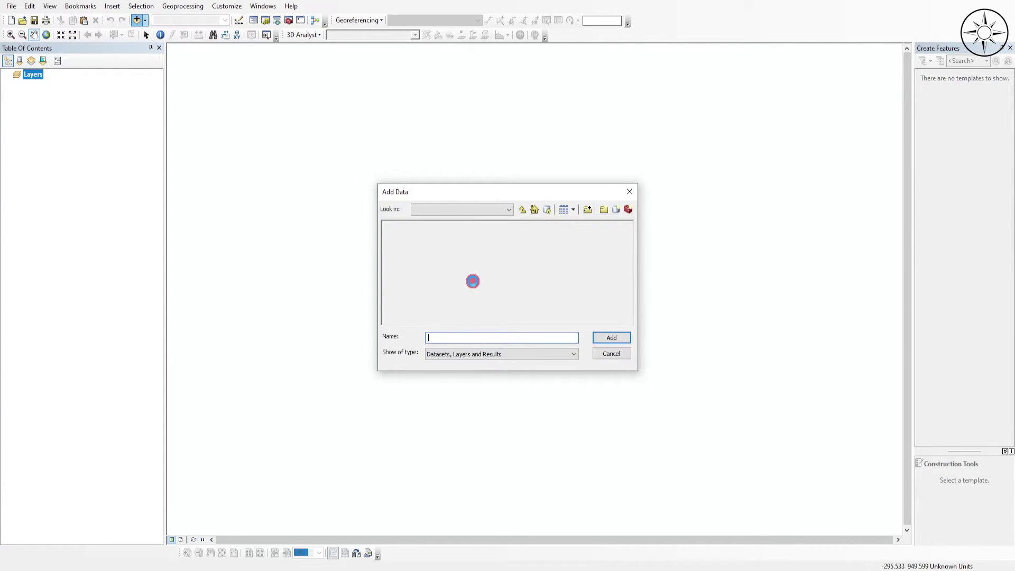
click(505, 227)
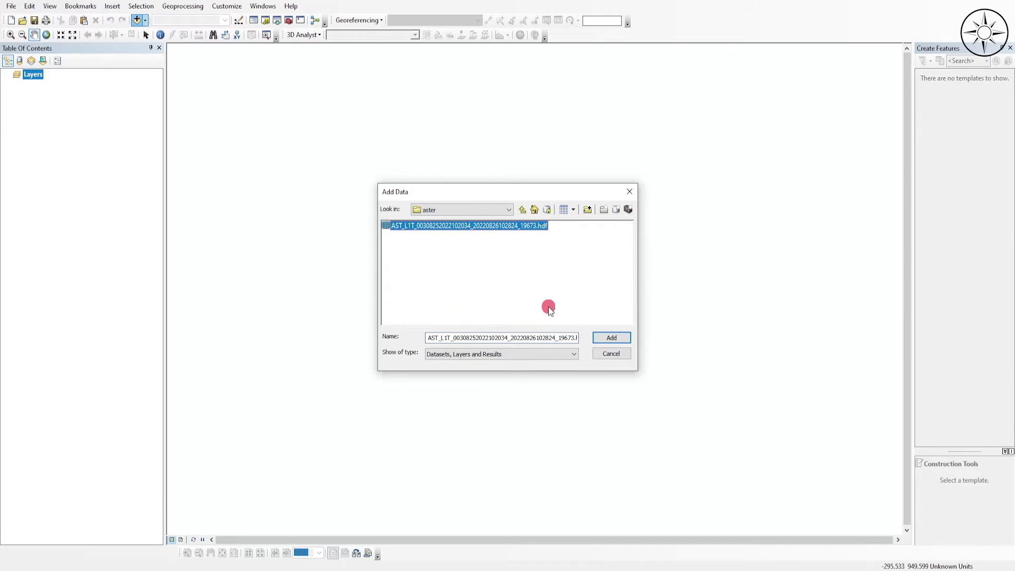
click(613, 338)
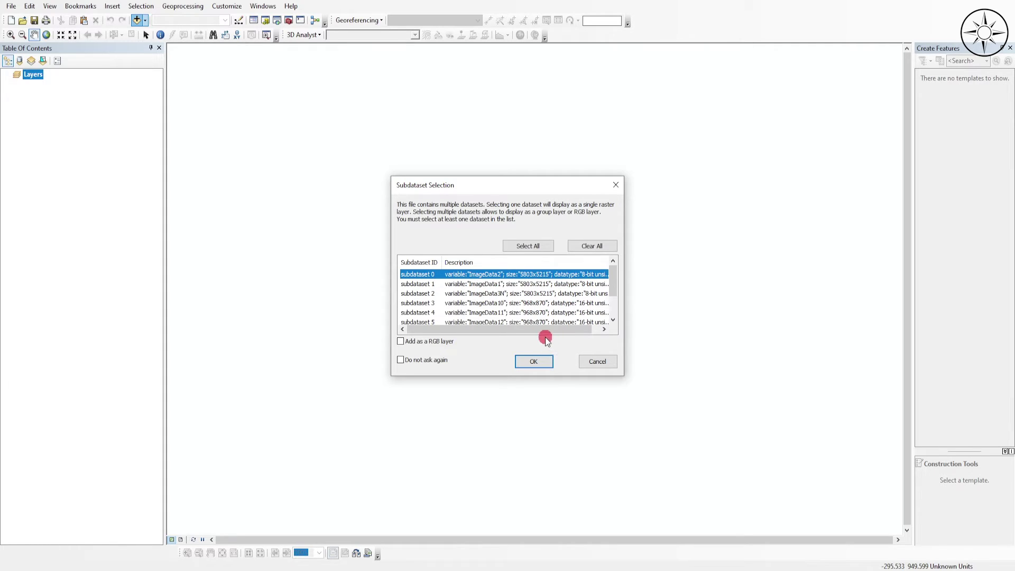
Select subdatasets 0 through 7 in Subdataset Selection and load them as raster layers
scroll(554, 309, down, 1)
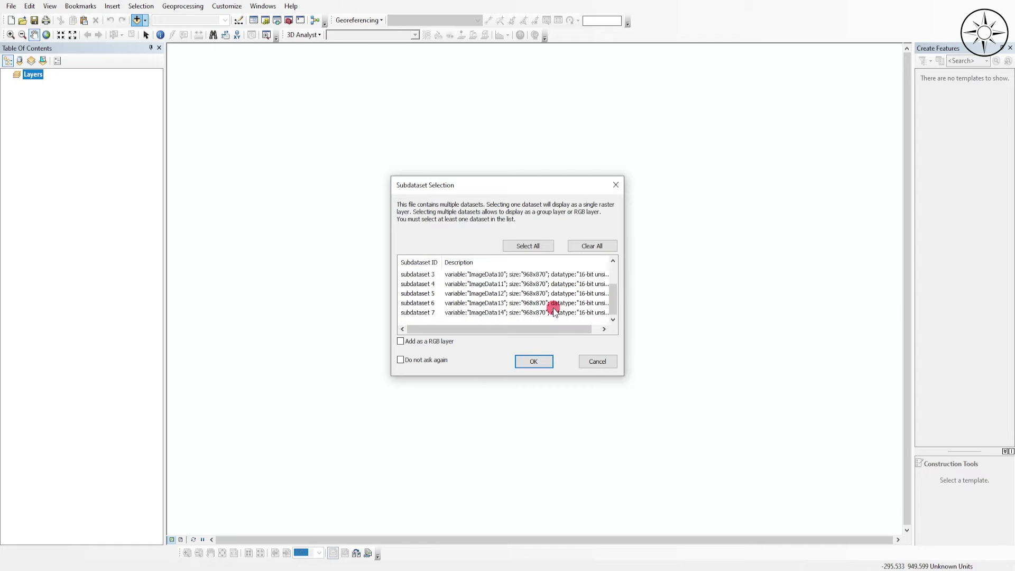
scroll(554, 310, up, 1)
scroll(554, 310, down, 1)
click(500, 312)
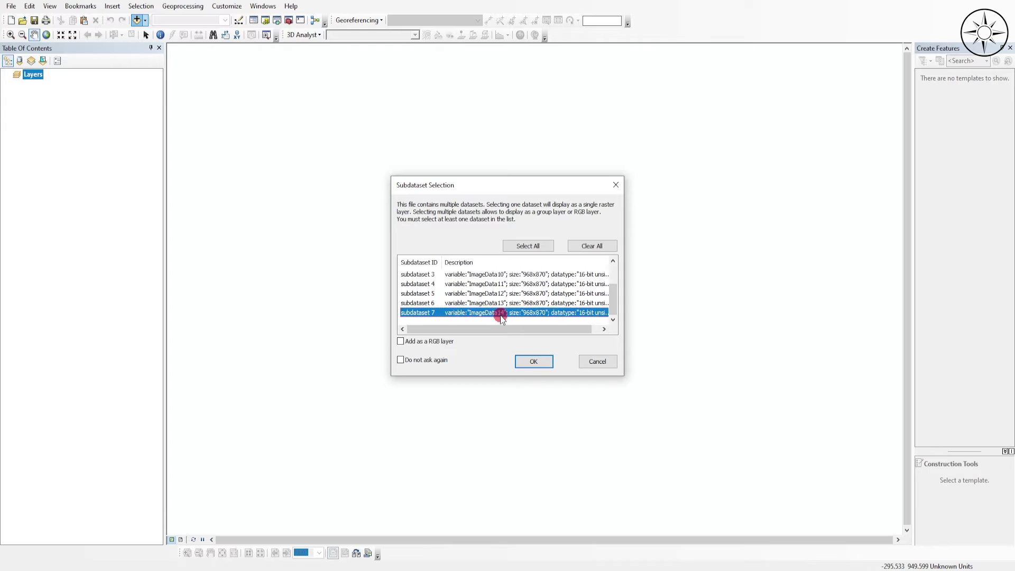
scroll(566, 313, up, 1)
click(476, 274)
scroll(529, 307, down, 1)
shift+click(530, 312)
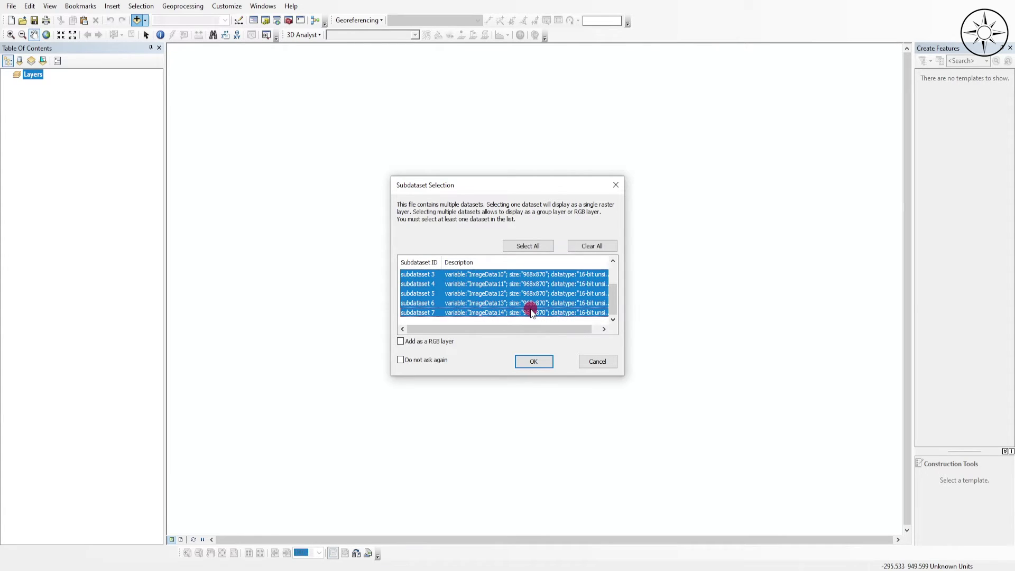
click(535, 362)
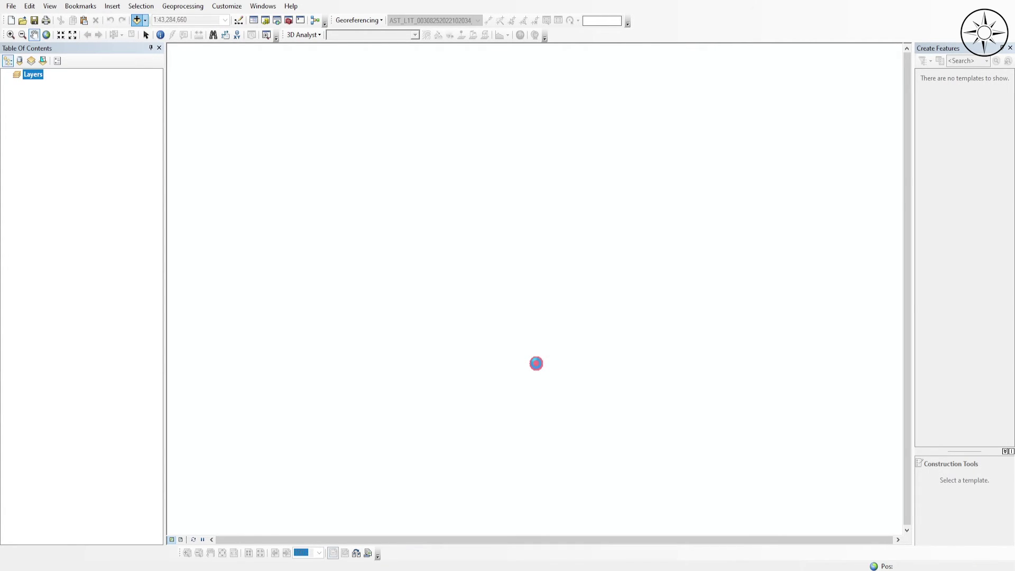